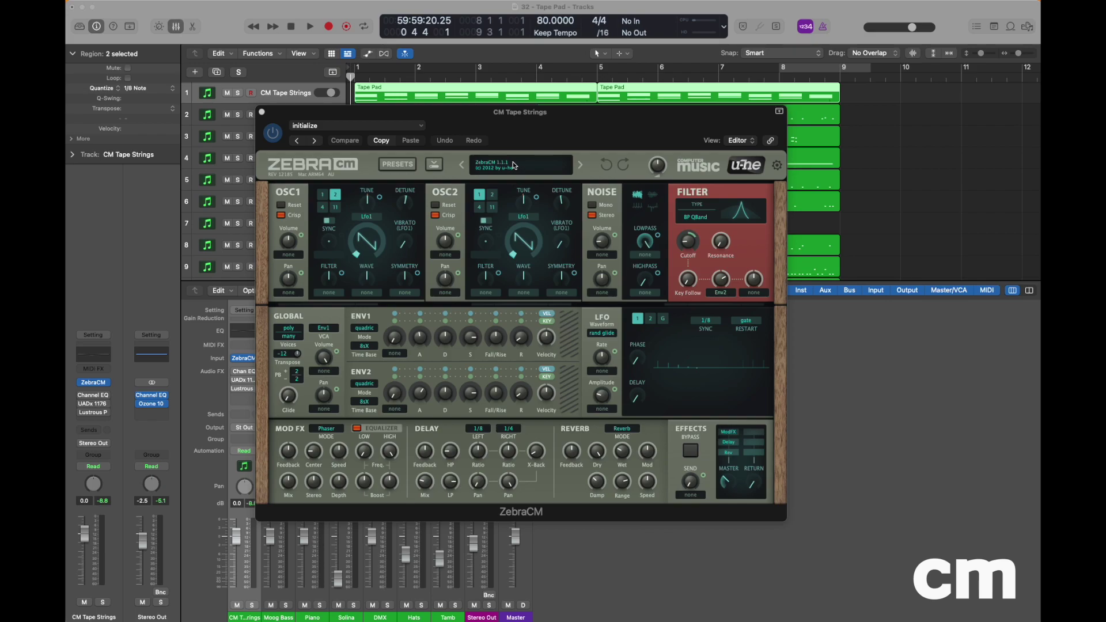
Step: Load the 'init' preset from the Zebra preset menu and drag the Master level down
left_click(521, 167)
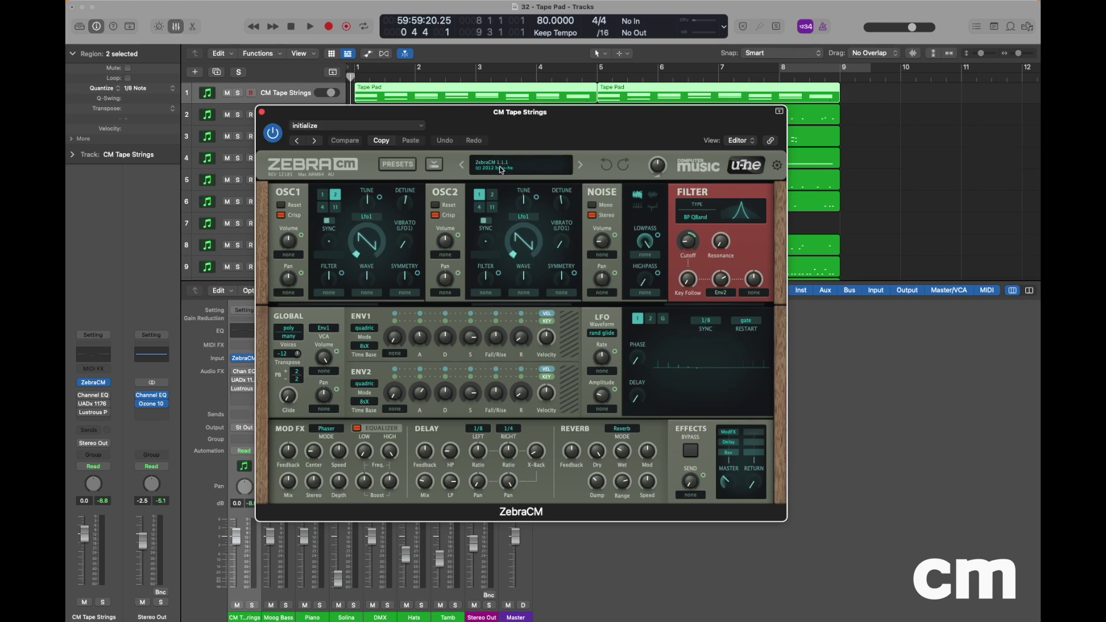
left_click(521, 164)
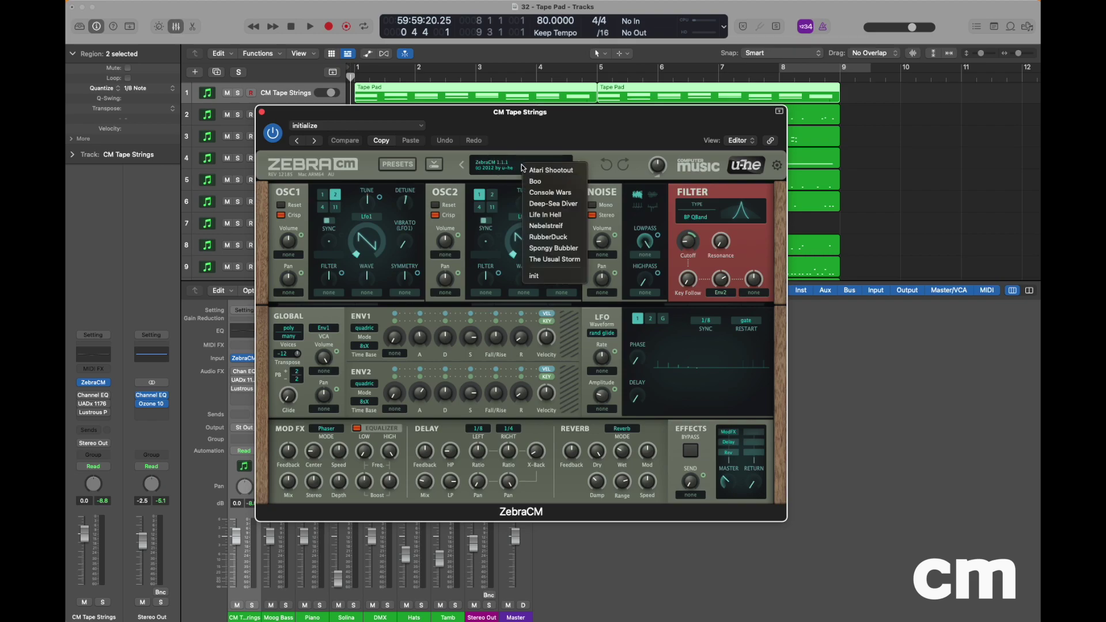
left_click(559, 277)
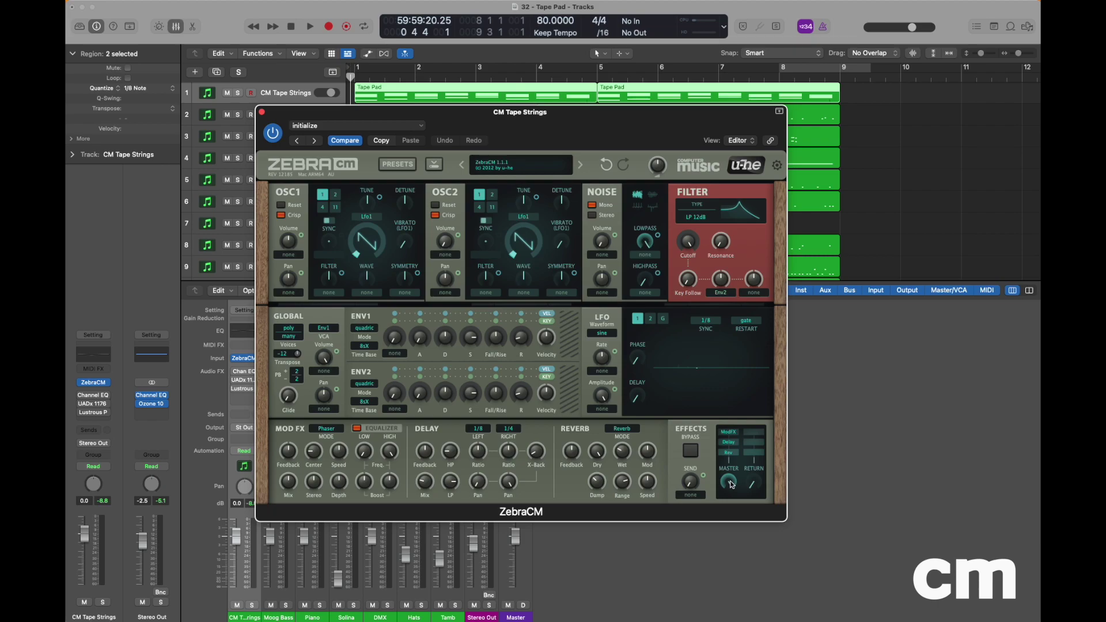
left_click_drag(733, 482, 731, 564)
Step: Switch OSC1 to 2 voices and set its Detune to 4.00
left_click(727, 482)
left_click_drag(290, 245, 292, 246)
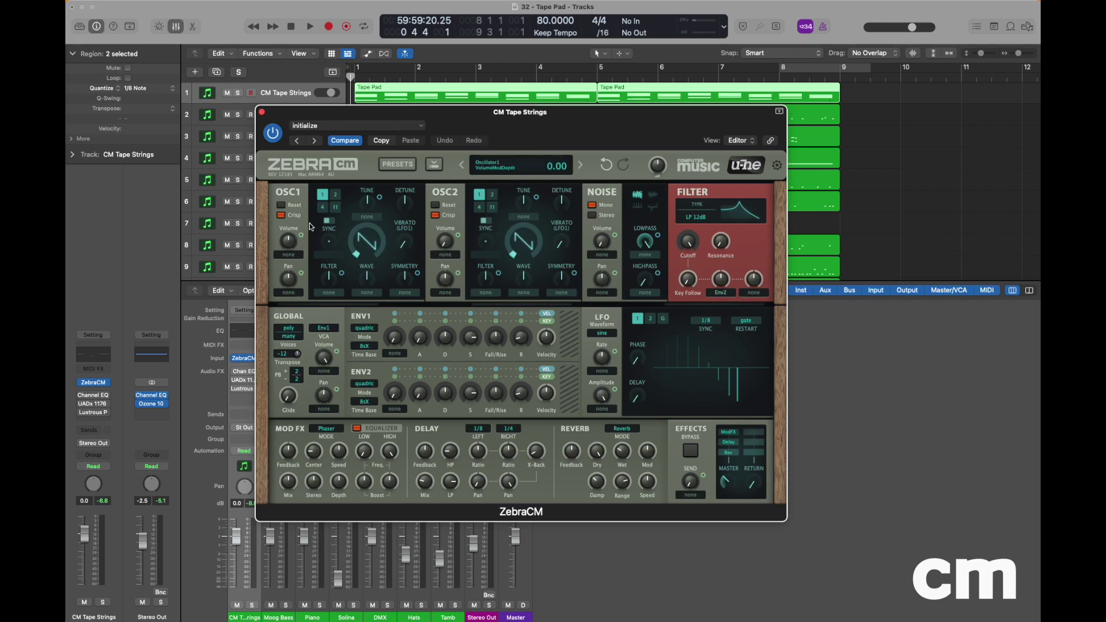
left_click(336, 197)
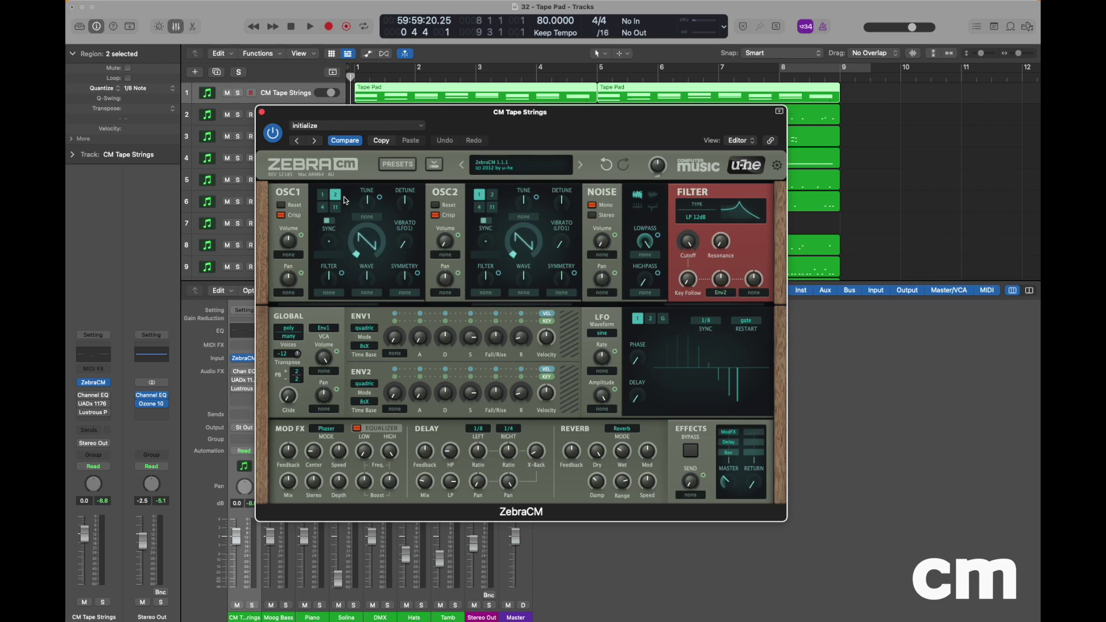
mouse_move(405, 213)
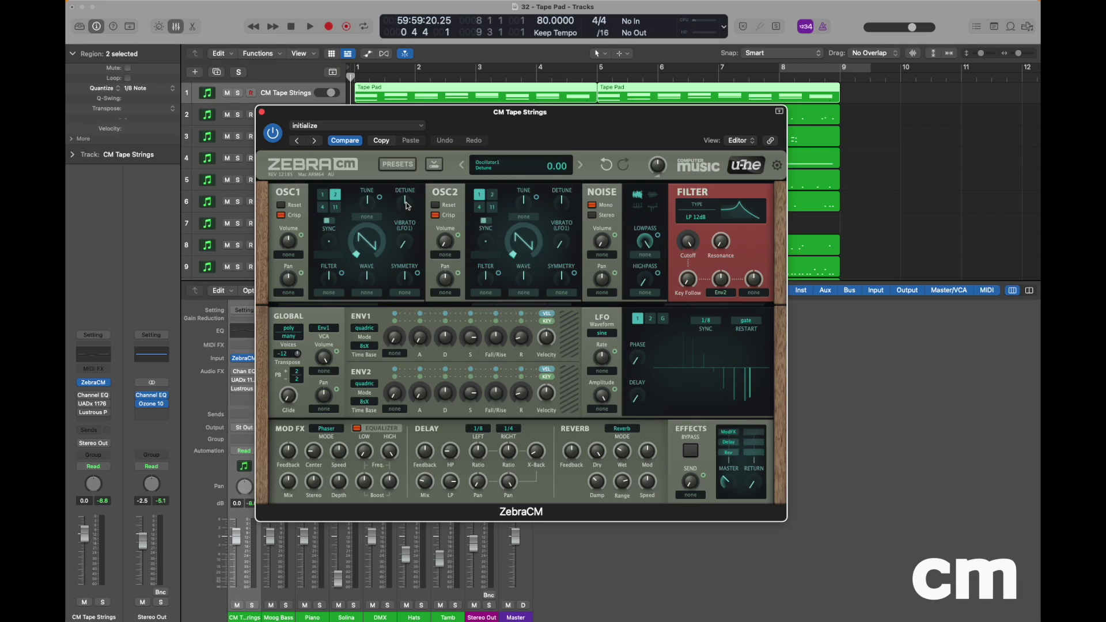
left_click(406, 205)
left_click_drag(406, 205, 410, 200)
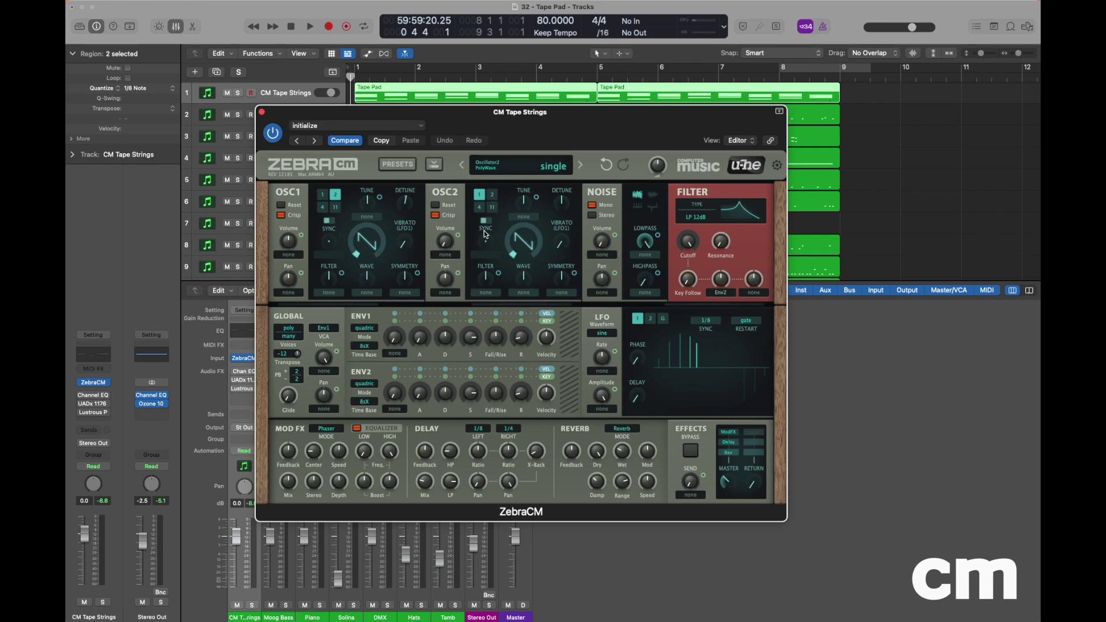
Step: Raise the OSC2 Volume knob to 103 and lower the OSC2 Detune to -2.00
left_click(450, 246)
left_click_drag(450, 246, 450, 176)
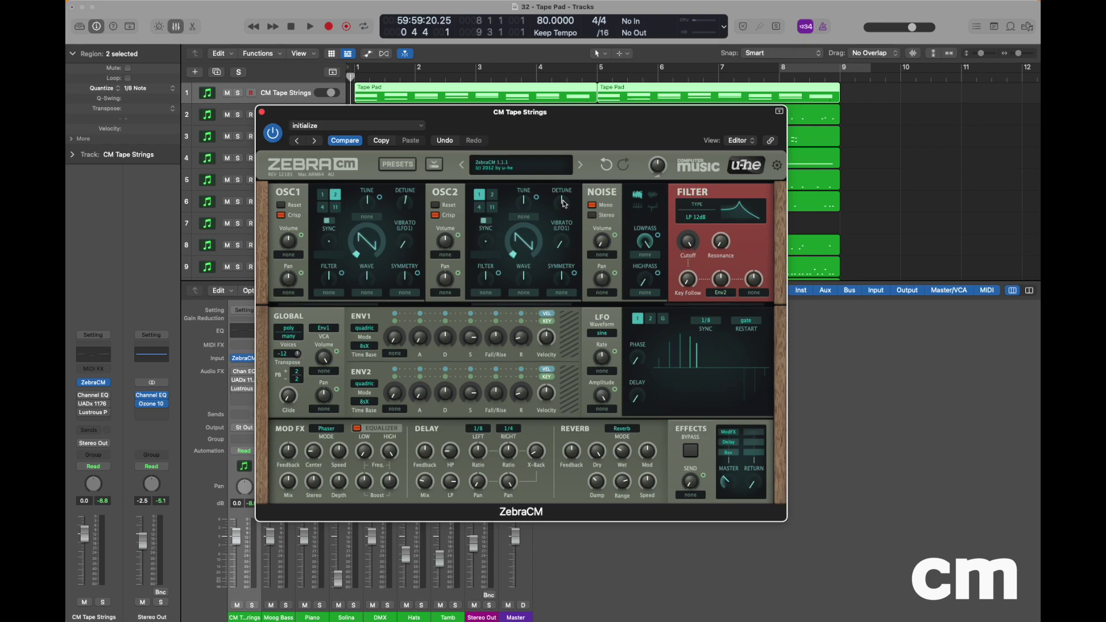
left_click_drag(564, 203, 566, 209)
Step: Set the NOISE section to Stereo and adjust the Noise Volume level
left_click(593, 216)
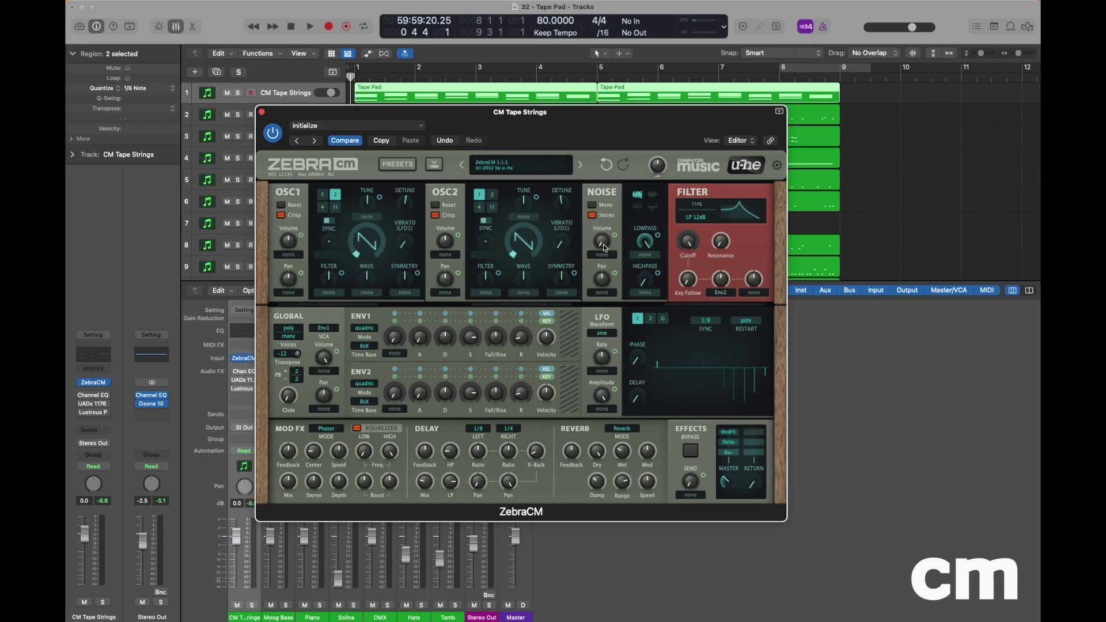
left_click_drag(605, 247, 606, 220)
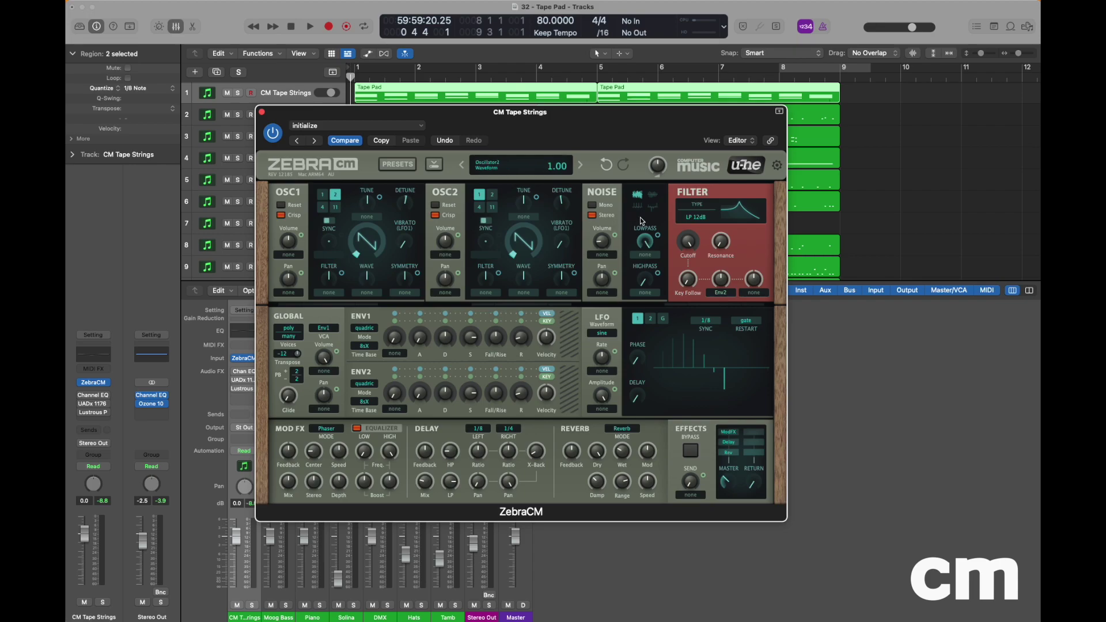
Step: Switch the filter to BP QBand, lower its cutoff, and set Env2 modulation depth to 51
left_click(699, 217)
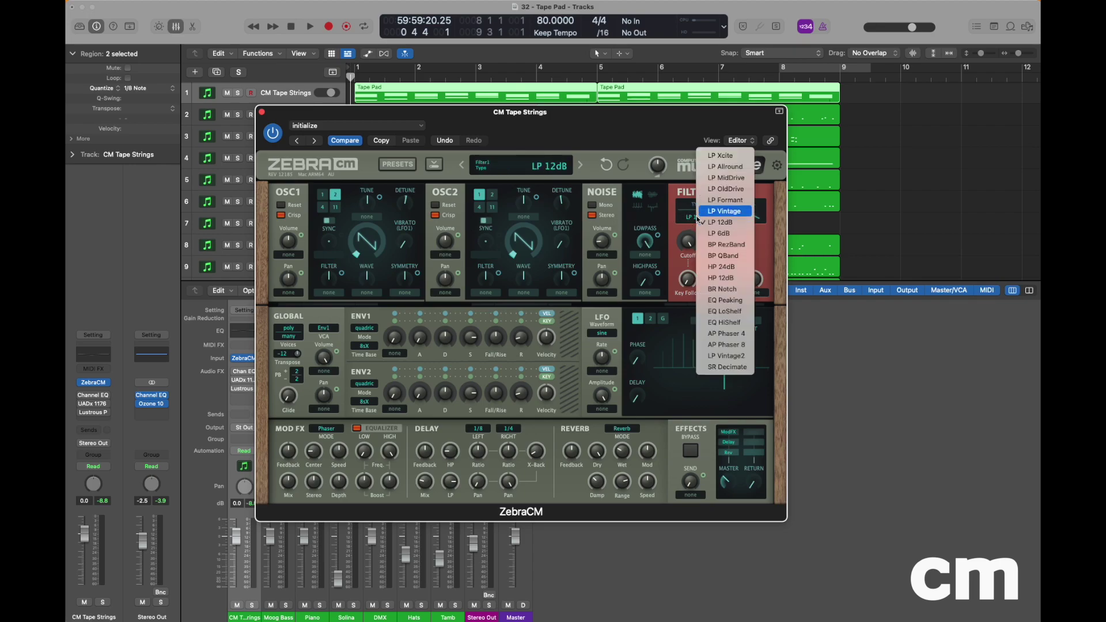
left_click(735, 259)
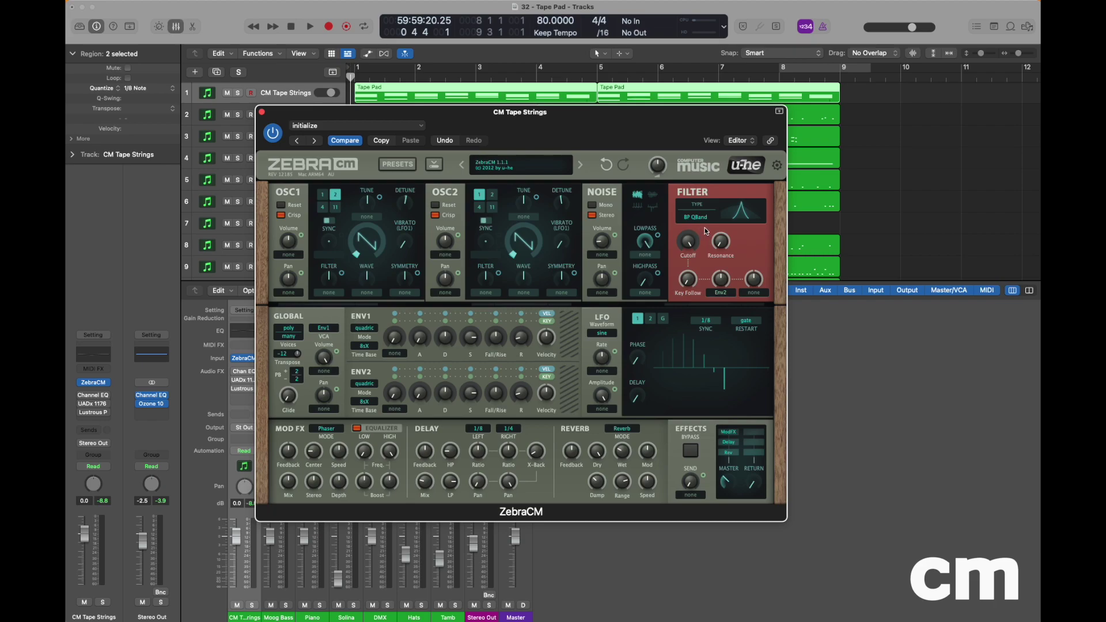
mouse_move(689, 241)
left_click_drag(690, 242, 692, 313)
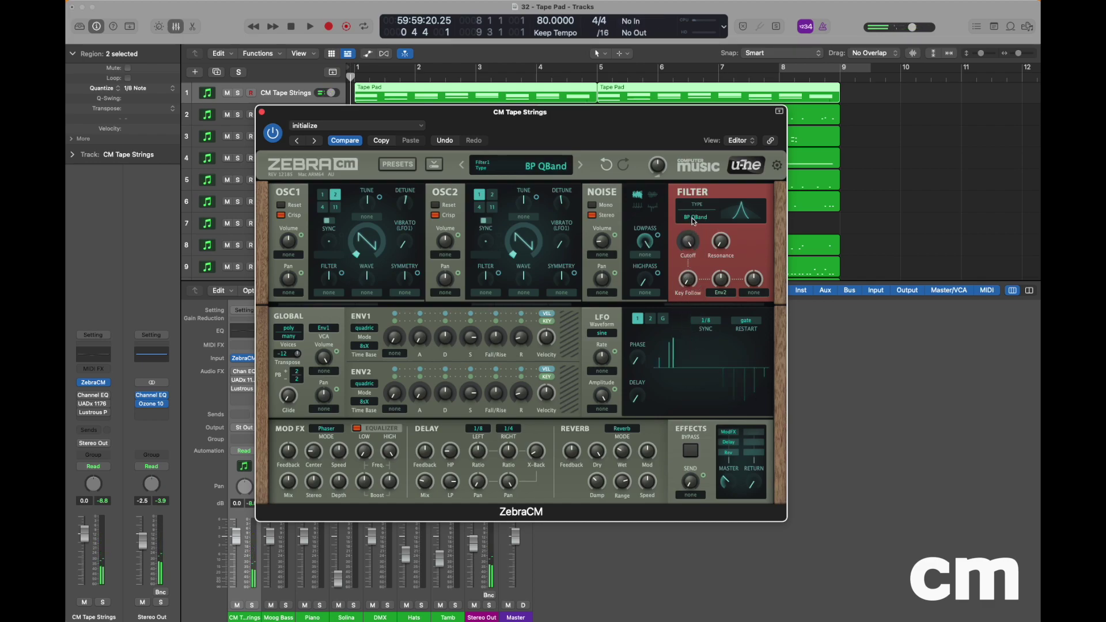
left_click_drag(689, 241, 691, 340)
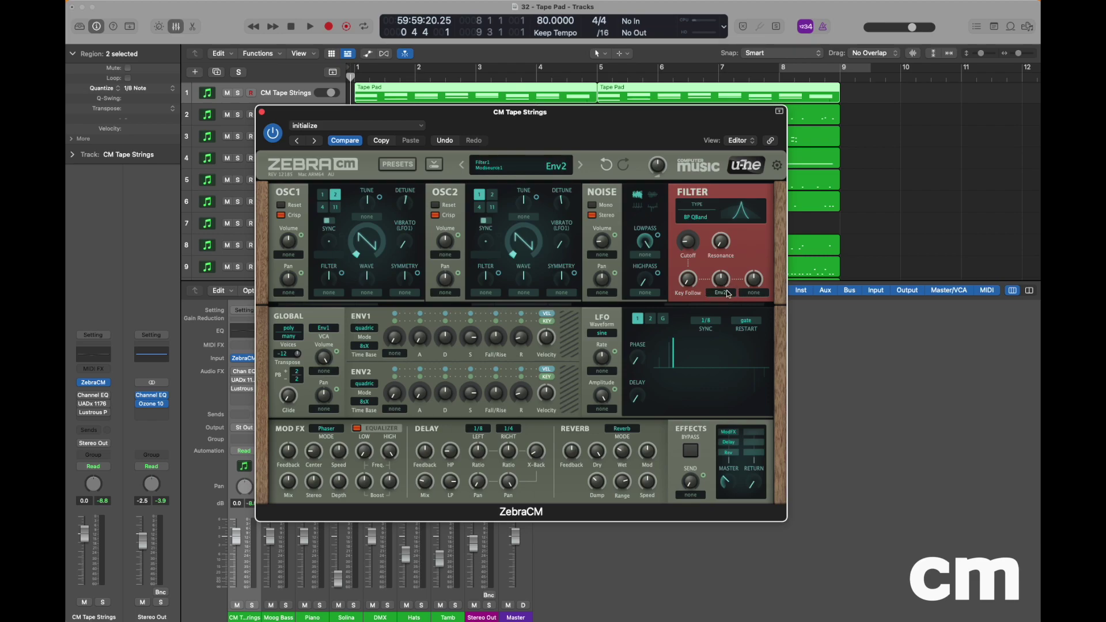
left_click_drag(726, 282, 730, 259)
Step: Lengthen Env1's attack to 28 and shorten its release from 15 to 8
left_click_drag(424, 342, 428, 288)
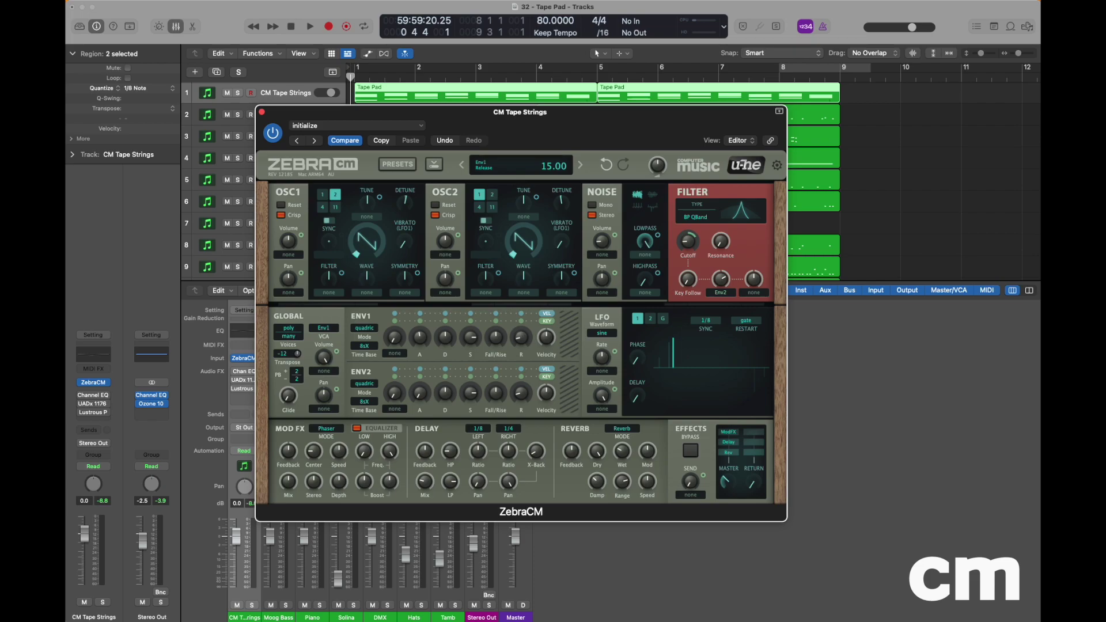
left_click_drag(525, 342, 523, 350)
left_click_drag(522, 349, 523, 356)
Step: Raise the ENV2 attack knob to 46.00
left_click_drag(423, 396, 434, 313)
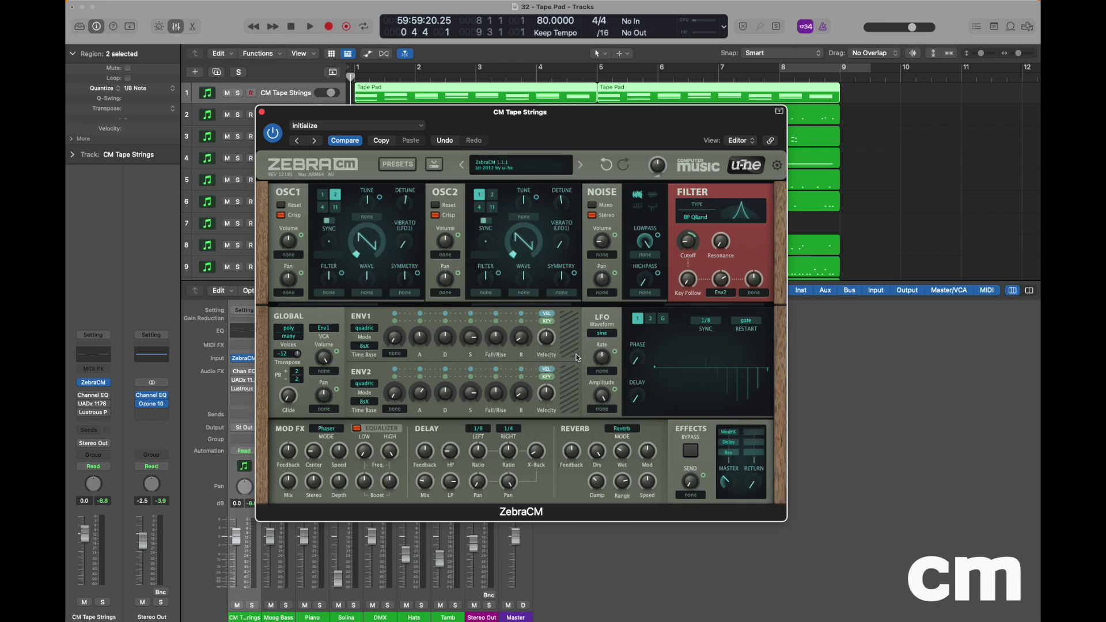
Step: Set the LFO waveform to rand glide and lower its amplitude to 26
left_click(603, 333)
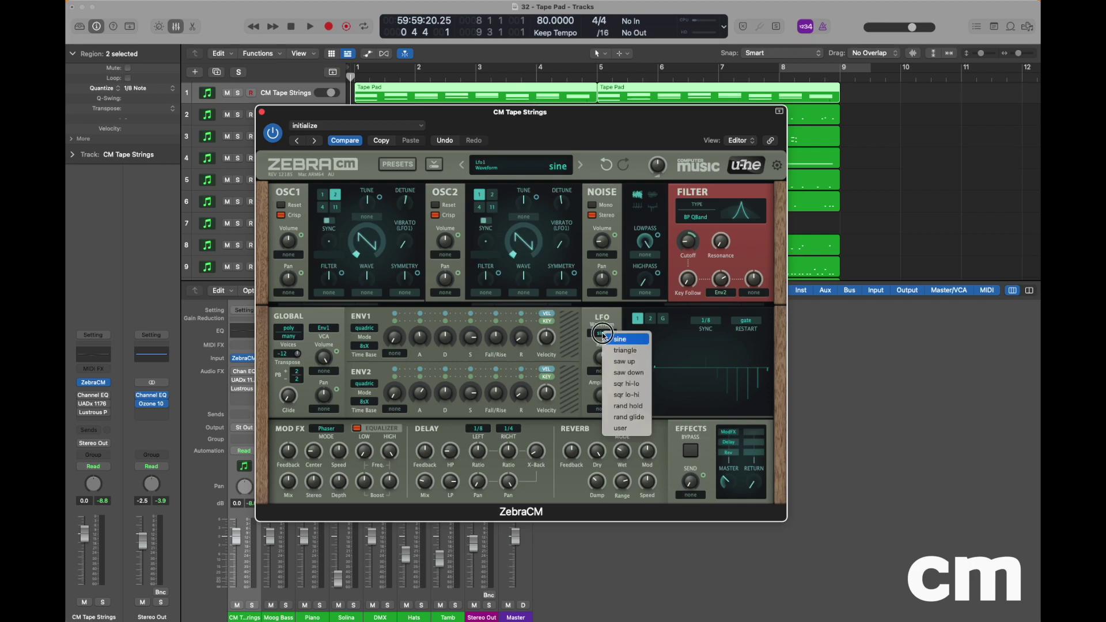
left_click(643, 418)
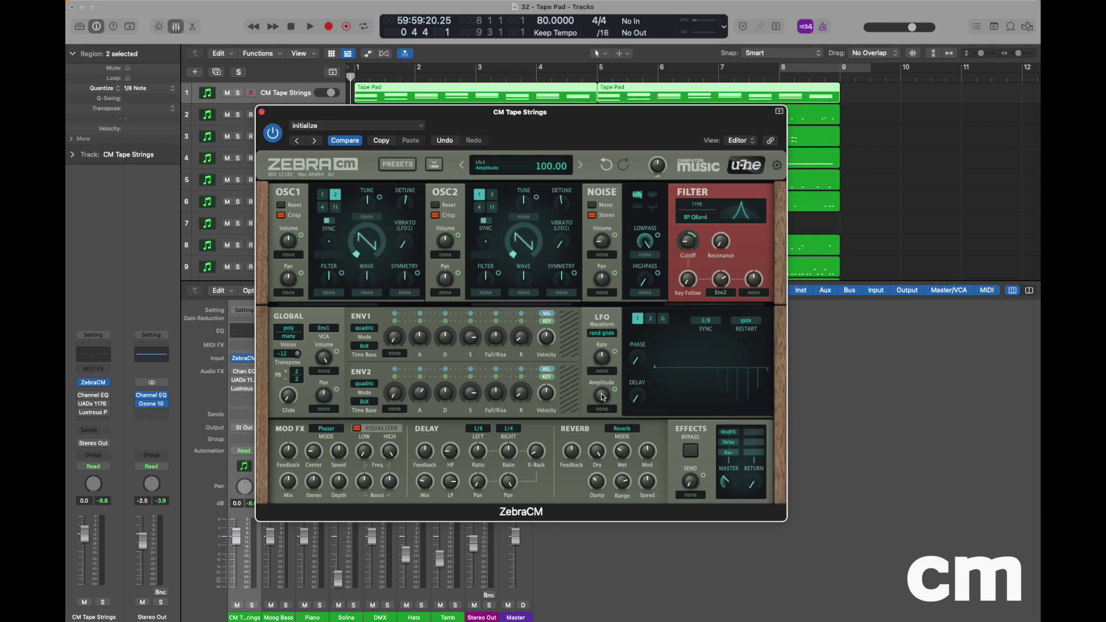
left_click_drag(601, 395, 603, 478)
left_click_drag(604, 482, 603, 494)
left_click(638, 321)
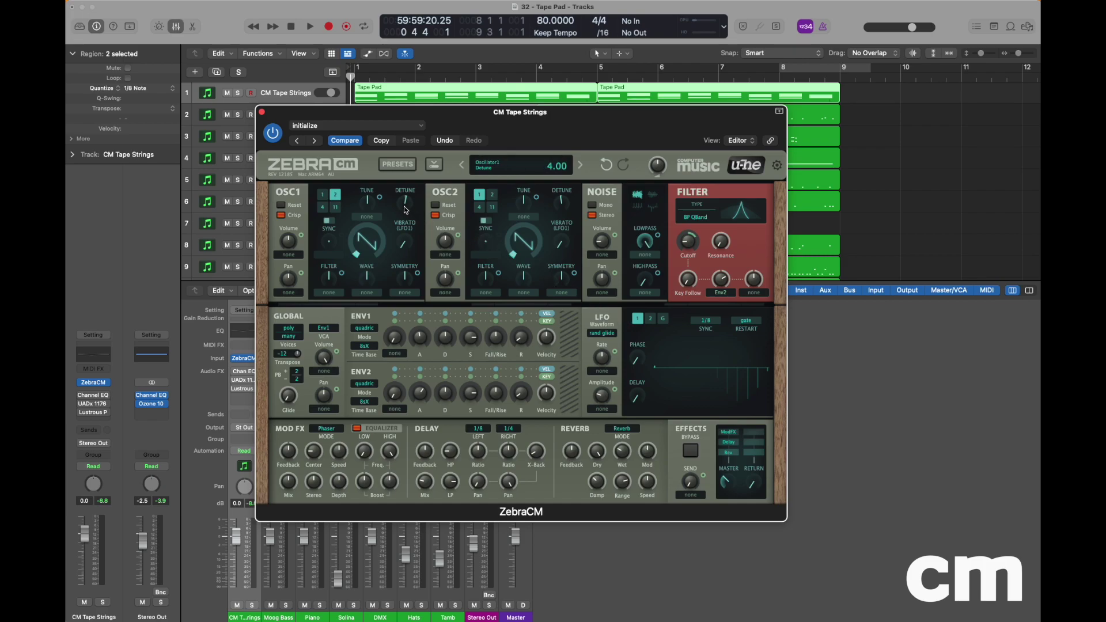
Step: Assign Lfo1 as OSC1's tune modulation source with a depth of 2.00
left_click(376, 221)
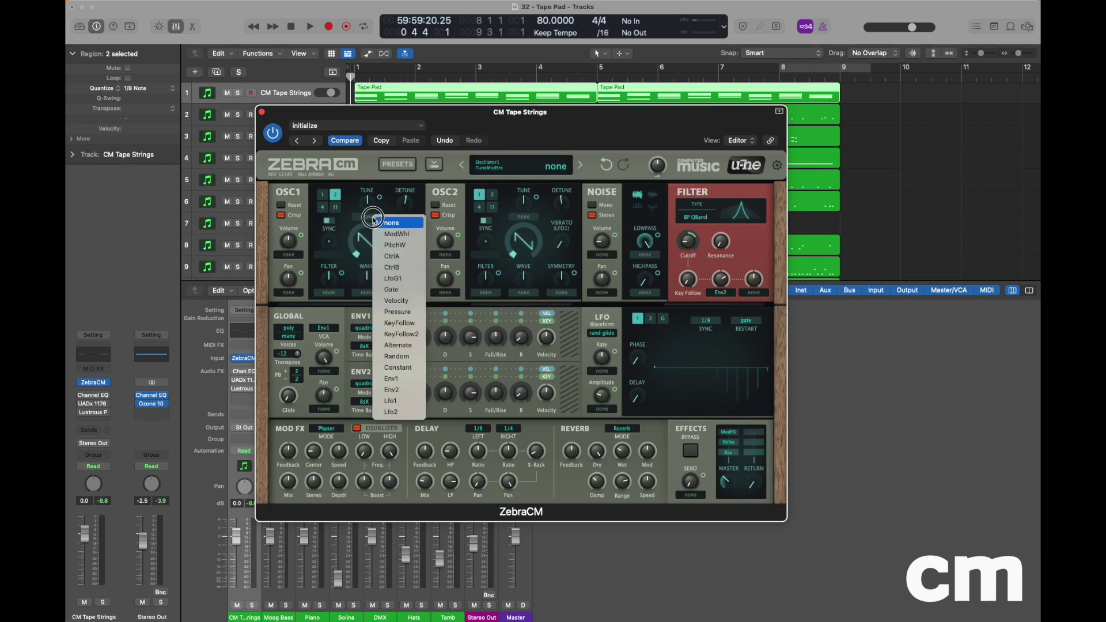
left_click(400, 402)
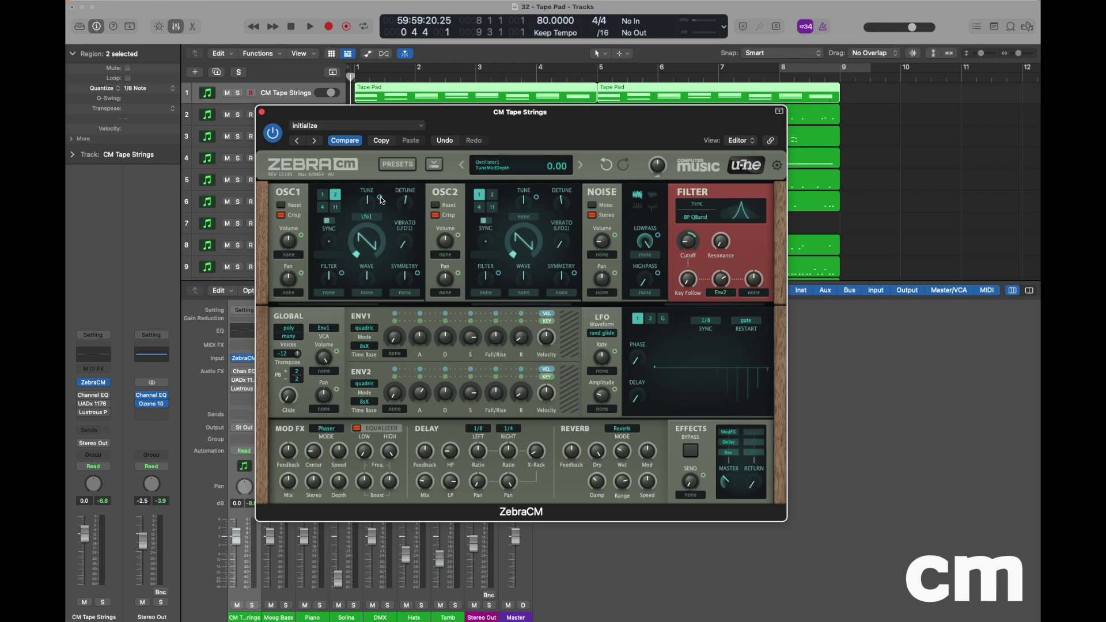
left_click_drag(381, 199, 382, 196)
Step: Assign Lfo1 as OSC2's tune modulation source with a depth of -2.00
left_click(529, 218)
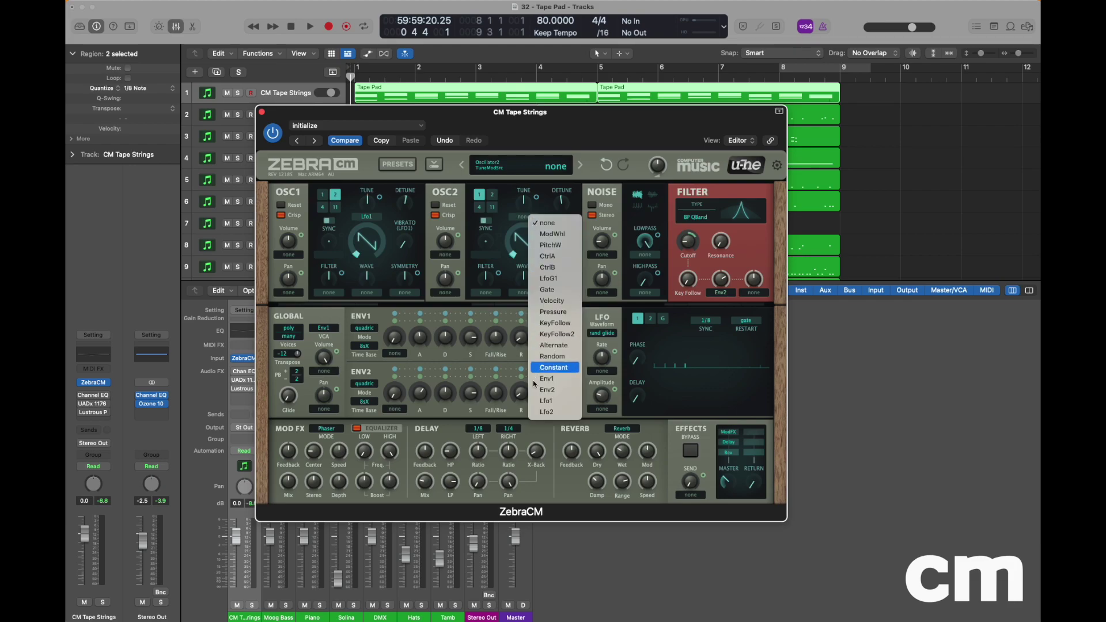
left_click(553, 401)
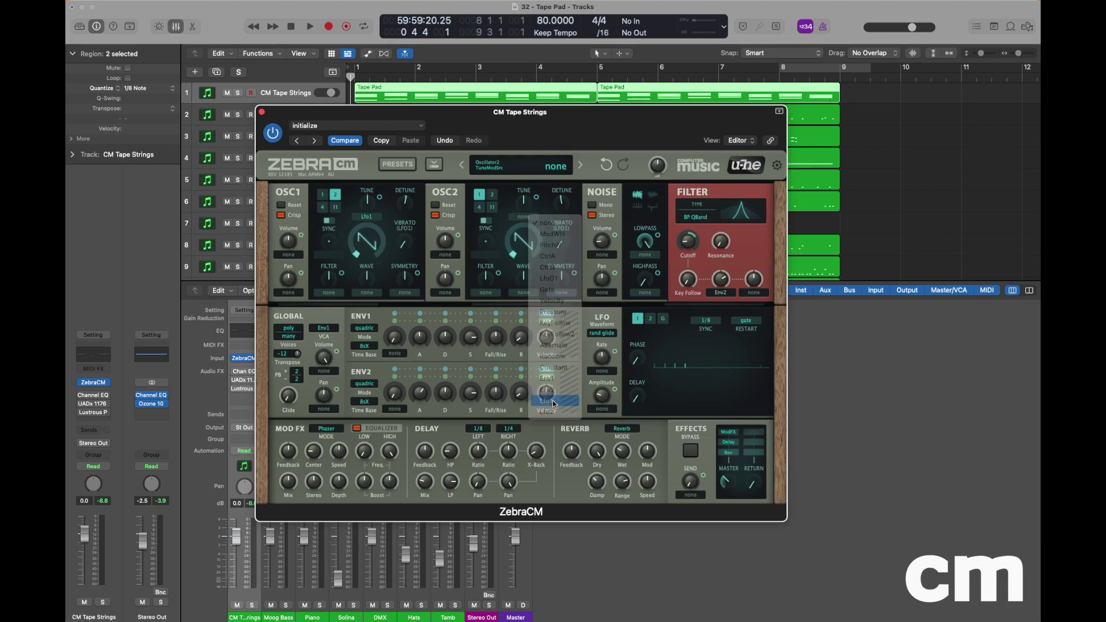
left_click(537, 199)
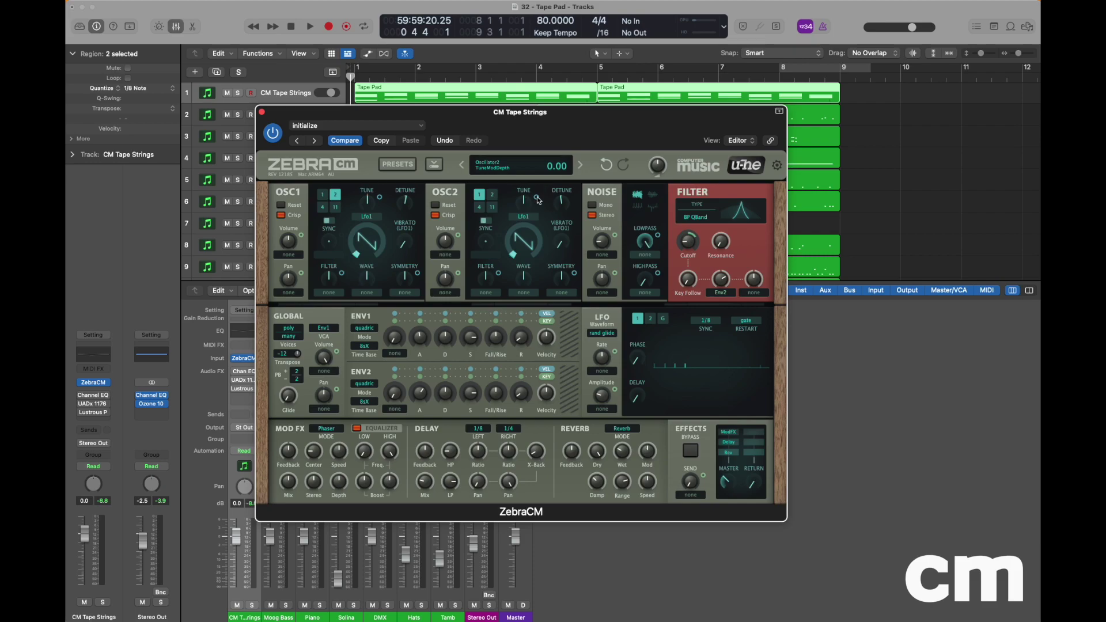
left_click_drag(537, 199, 539, 205)
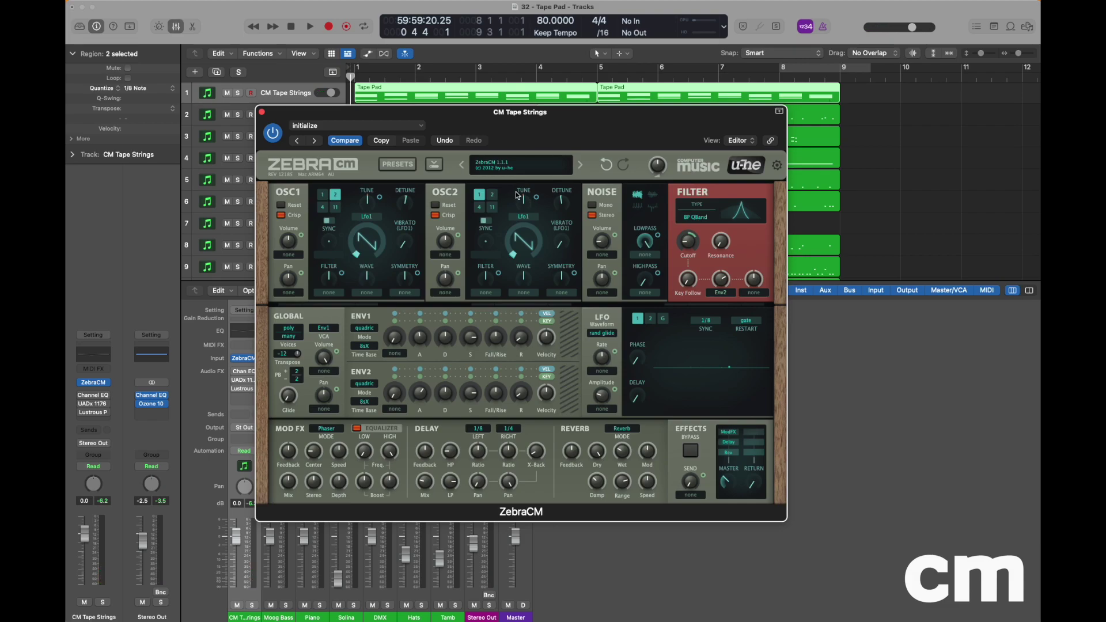
Step: Set the LFO amplitude to 26.00 for a subtle random-glide pitch drift on both oscillators
mouse_move(540, 202)
mouse_move(609, 397)
mouse_move(606, 398)
left_mouse_down()
mouse_move(614, 322)
mouse_move(610, 417)
mouse_move(614, 400)
left_mouse_up()
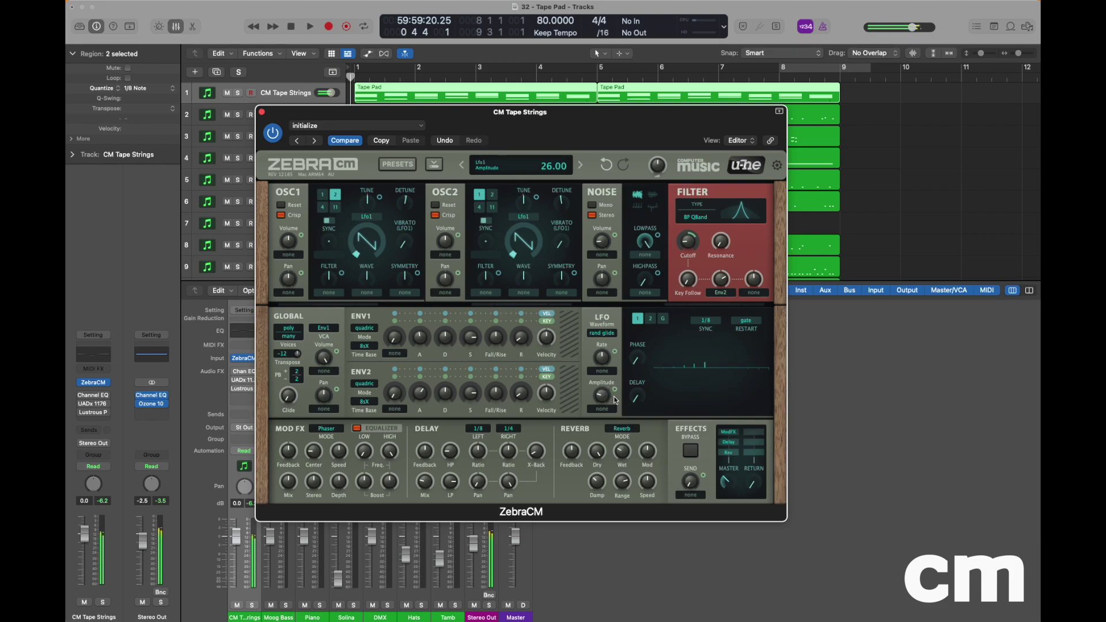
left_click(82, 412)
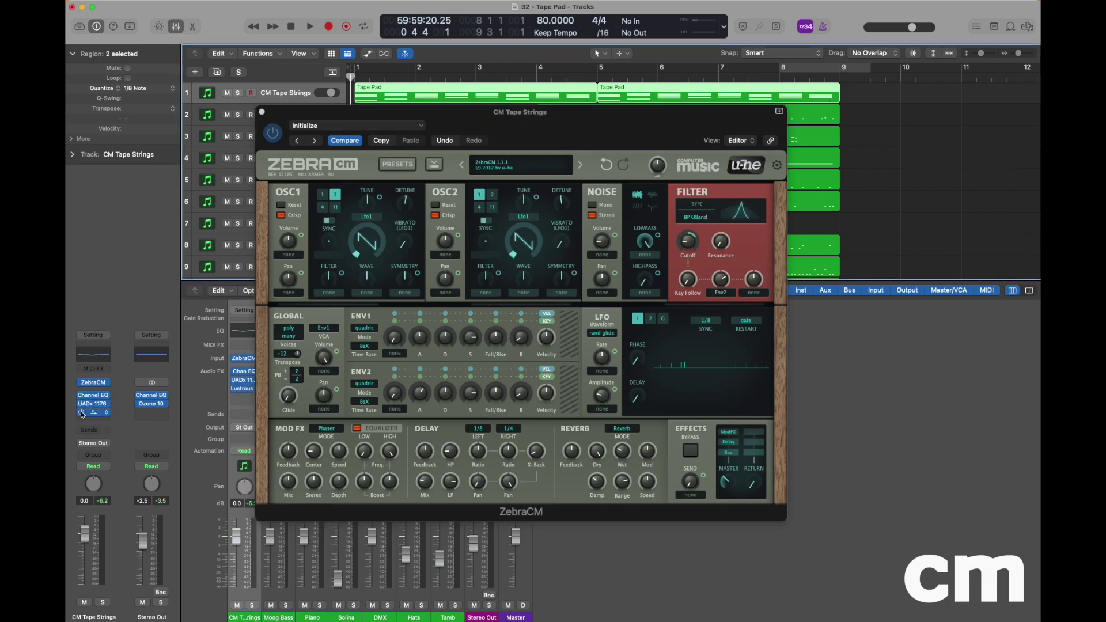